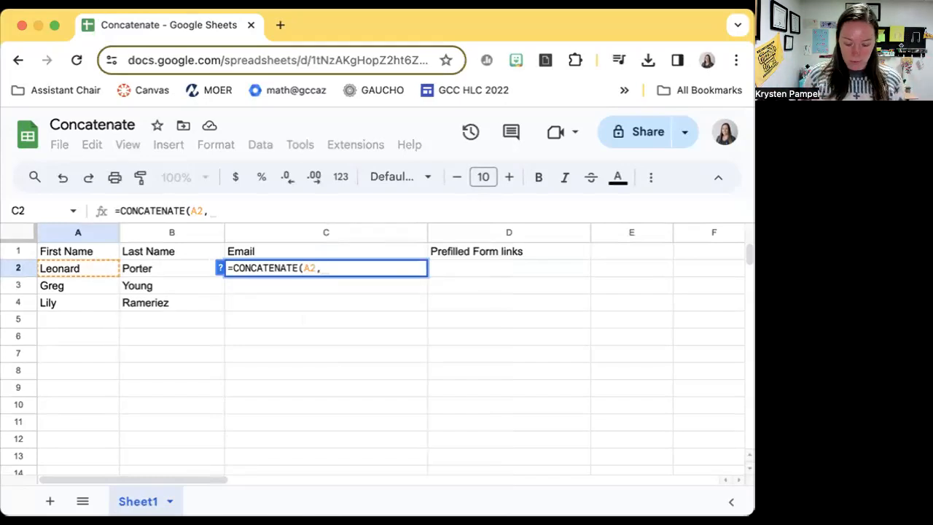
{"action": "type", "text": "\""}
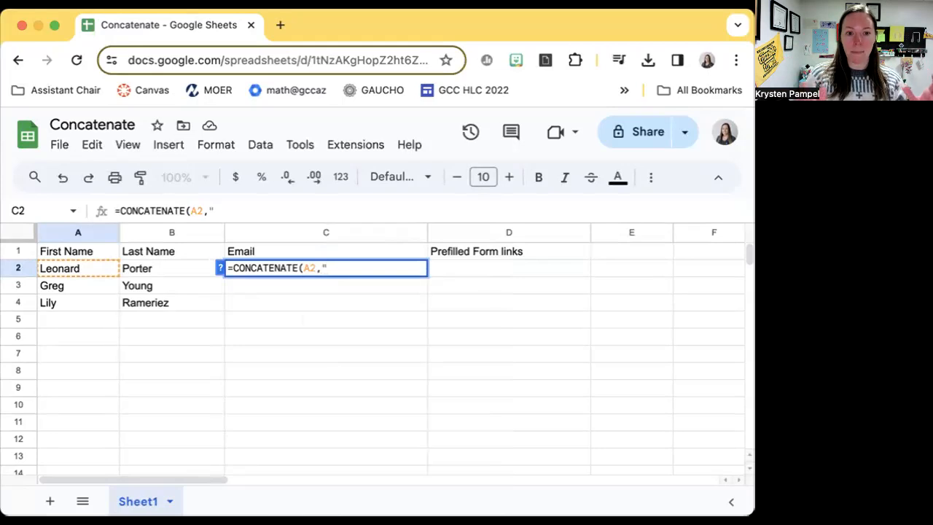
{"action": "type", "text": ".\""}
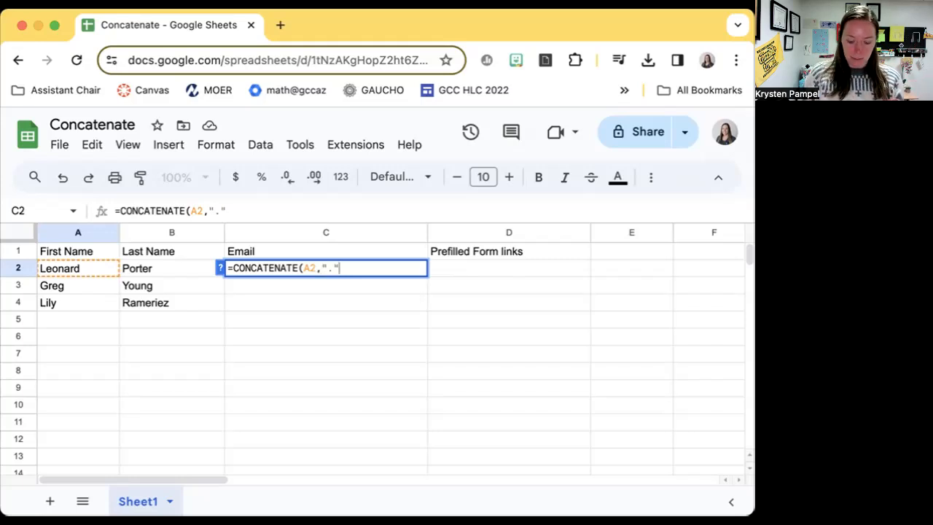
{"action": "type", "text": ","}
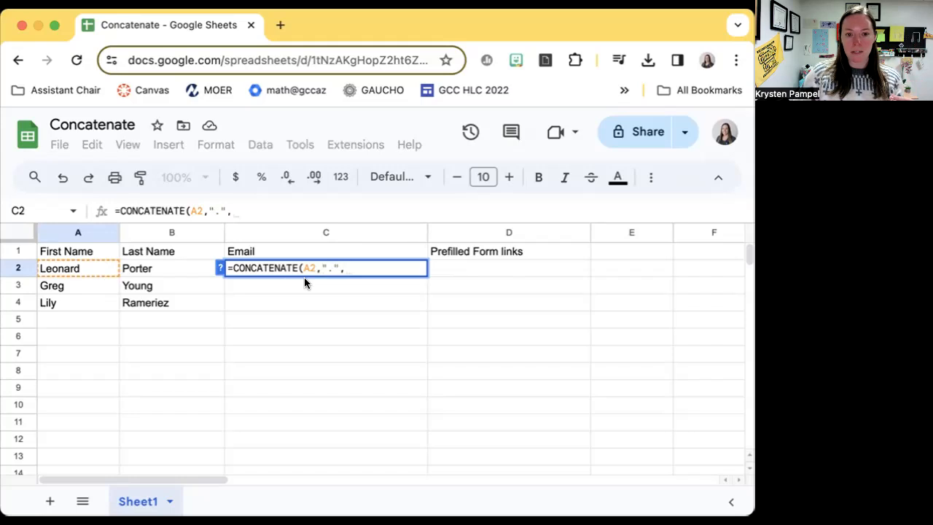
{"action": "left_click", "coordinate": [167, 266]}
{"action": "type", "text": ",\""}
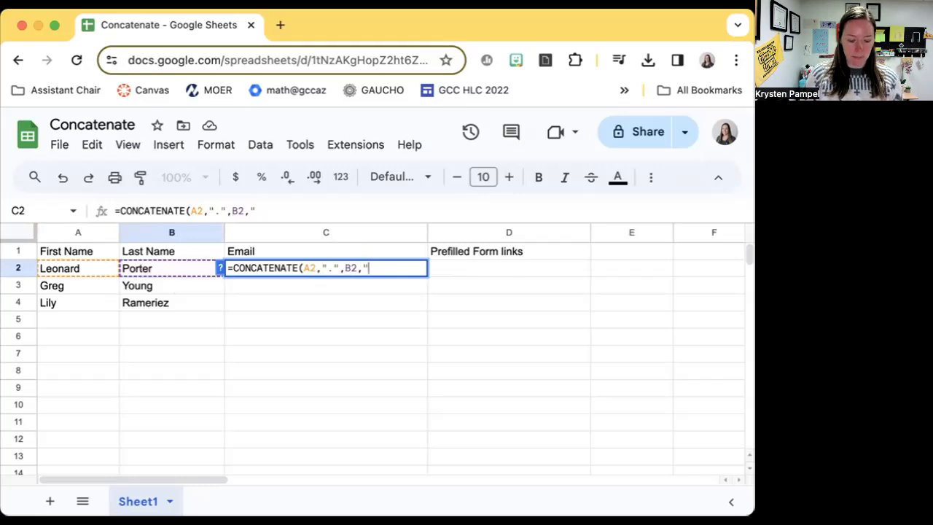
{"action": "type", "text": "@gcc"}
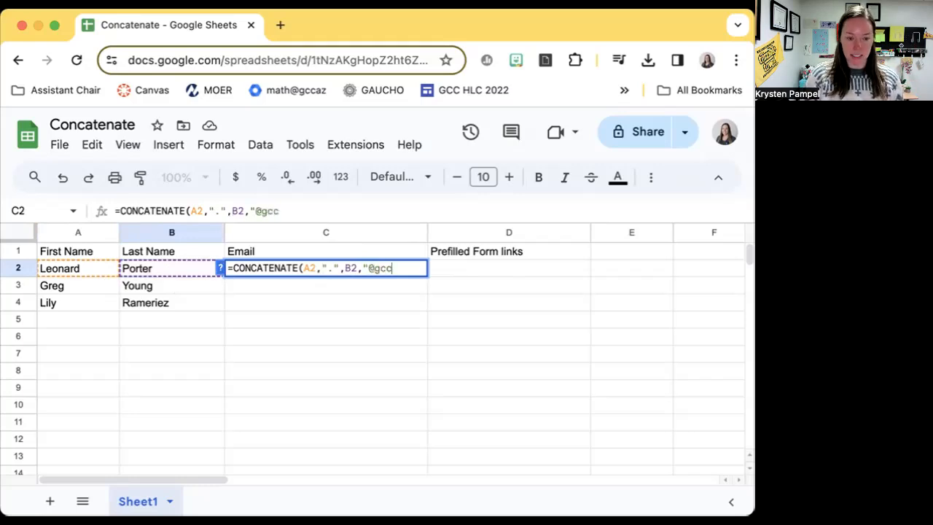
{"action": "type", "text": "az.edu"}
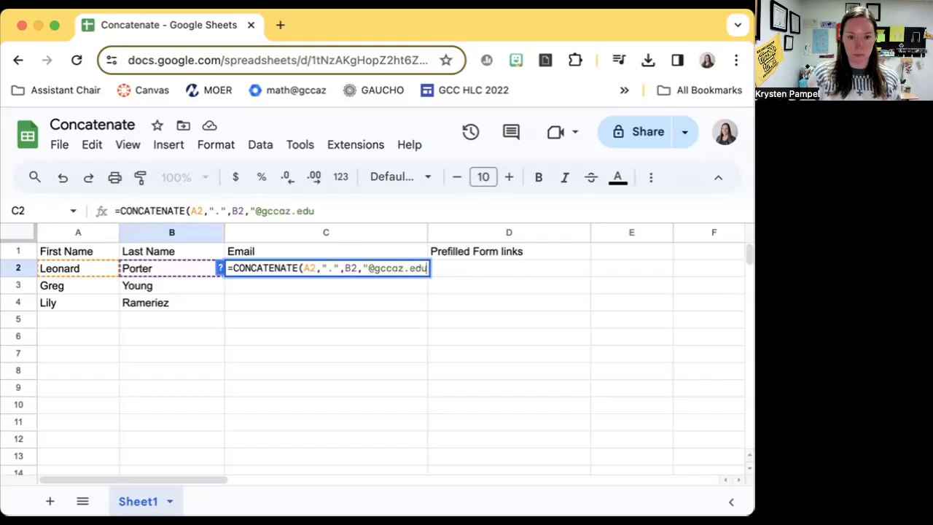
{"action": "type", "text": "\""}
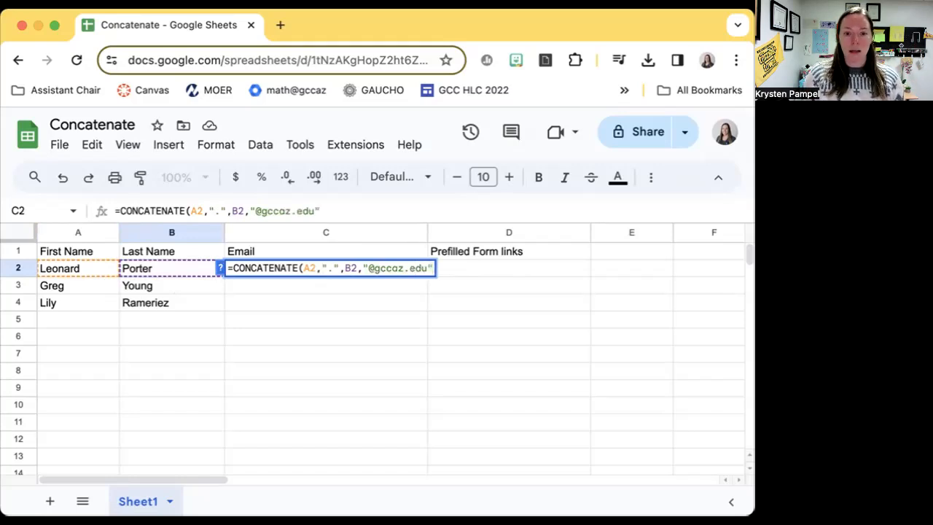
{"action": "type", "text": ")"}
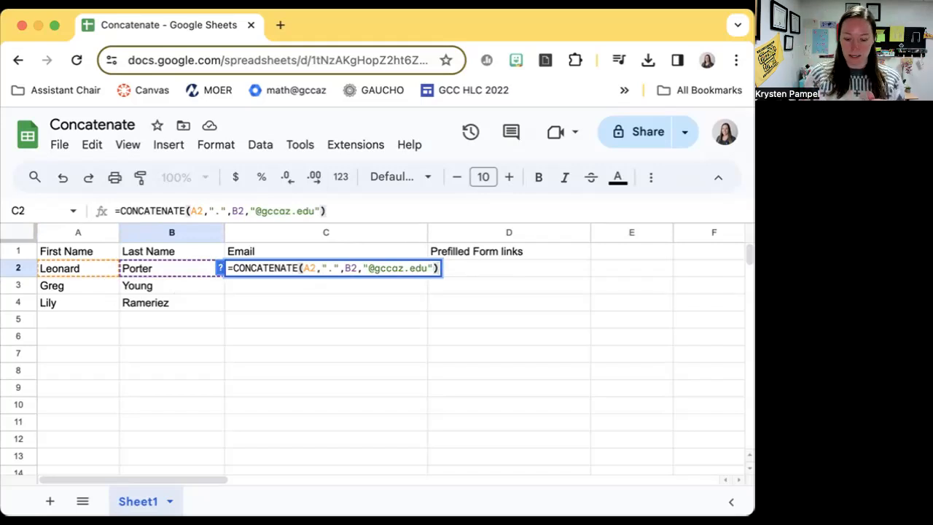
{"action": "key", "text": "Return"}
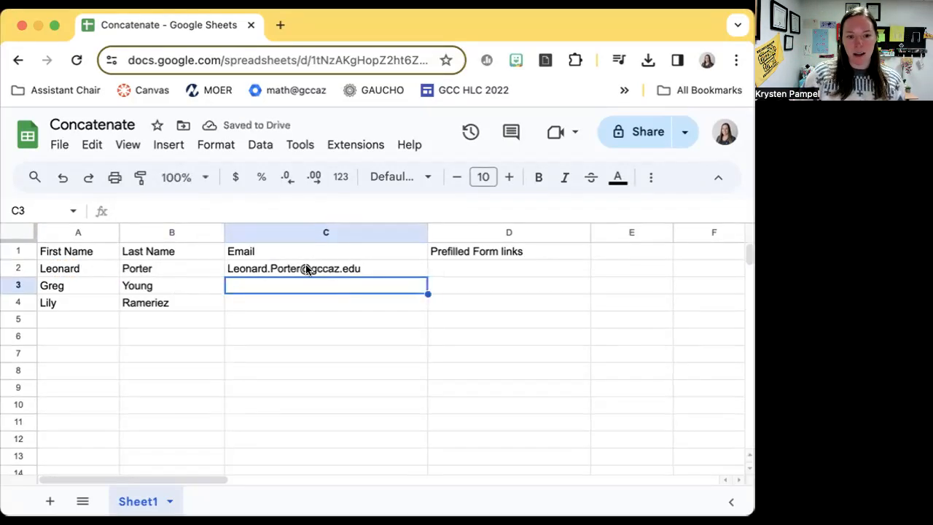
Fill the email formula from C2 down through C4
{"action": "mouse_move", "coordinate": [383, 268]}
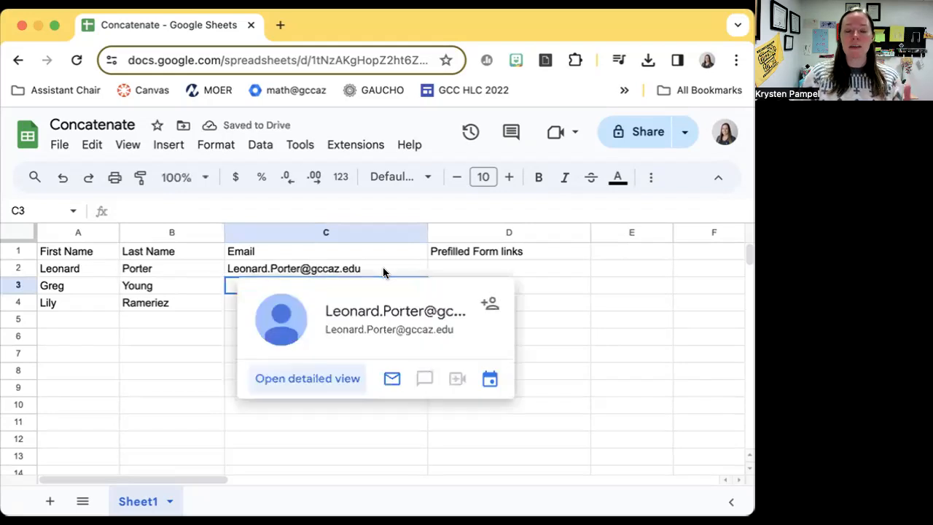
{"action": "left_click", "coordinate": [425, 274]}
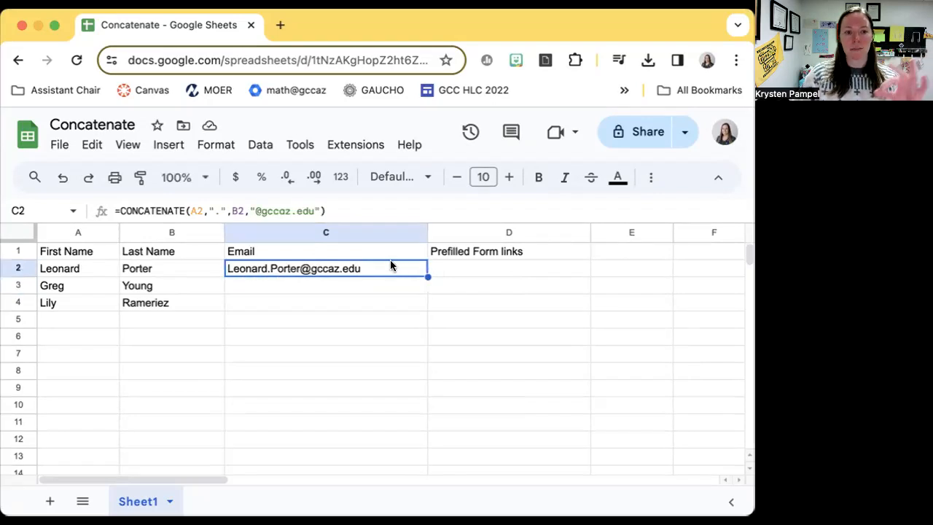
{"action": "left_click_drag", "start_coordinate": [427, 277], "coordinate": [426, 311]}
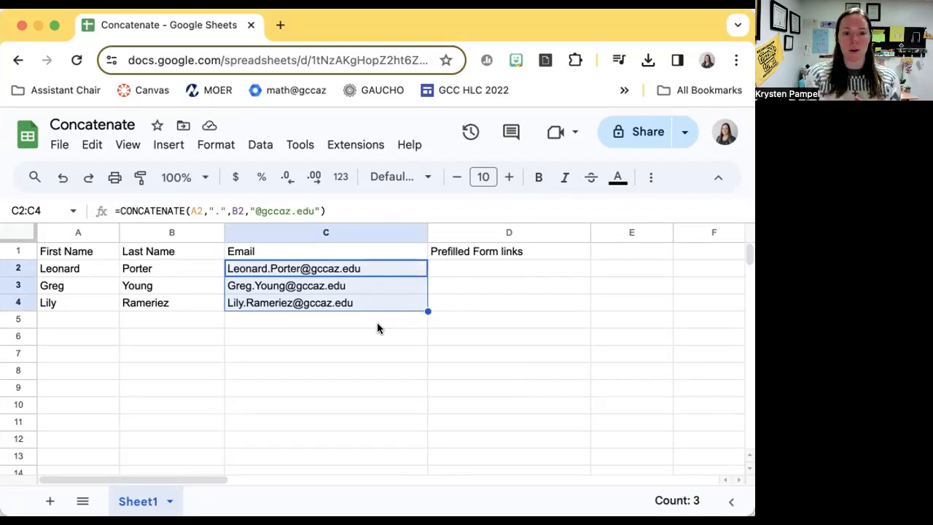
Start a CONCATENATE formula in D2 and paste the copied prefilled form link after an opening quotation mark
{"action": "left_click", "coordinate": [469, 284]}
{"action": "left_click", "coordinate": [468, 267]}
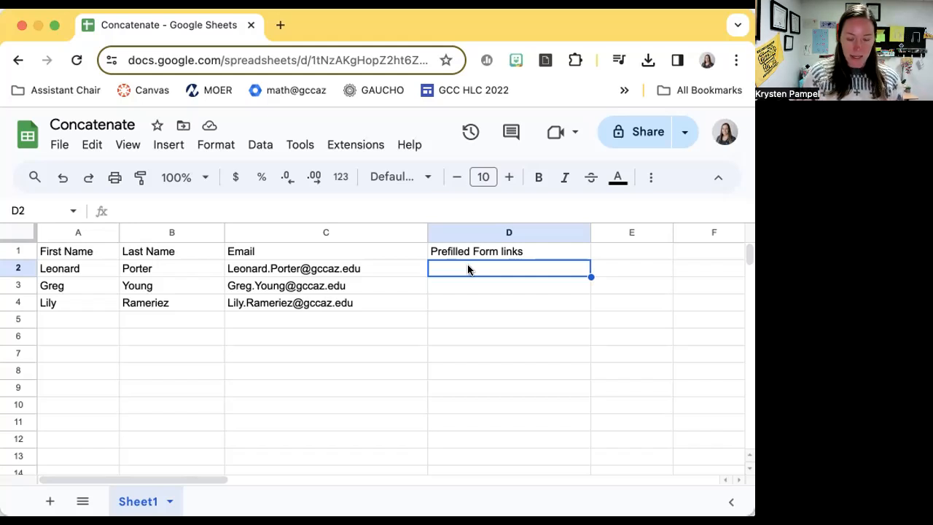
{"action": "type", "text": "="}
{"action": "key", "text": "Escape"}
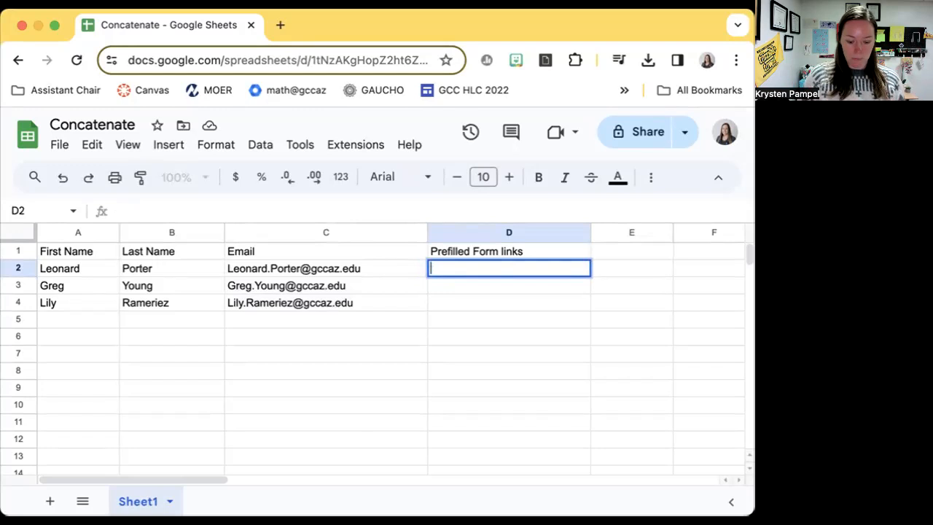
{"action": "type", "text": "=Con"}
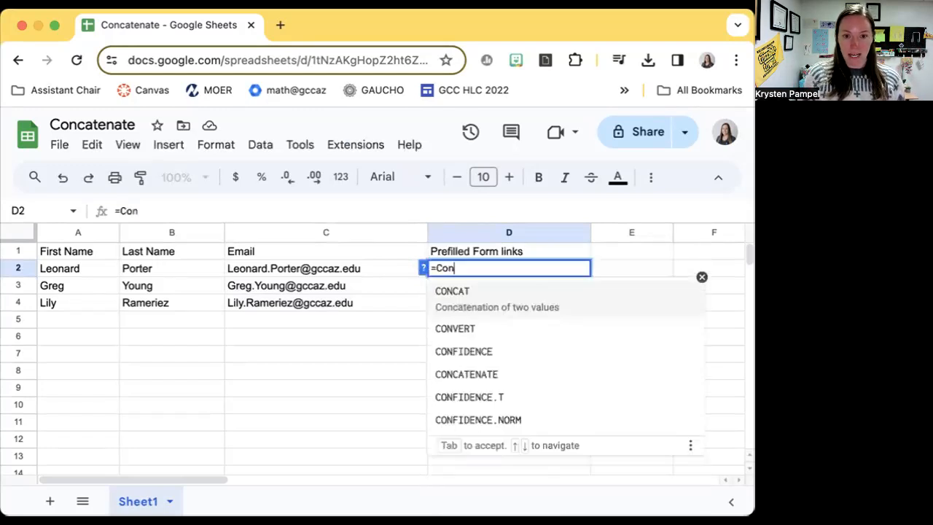
{"action": "left_click", "coordinate": [479, 372]}
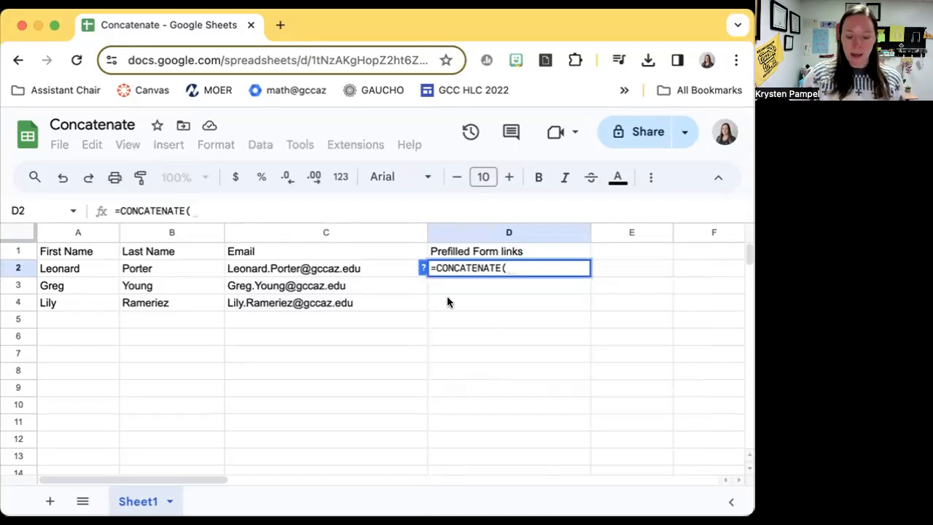
{"action": "type", "text": "\""}
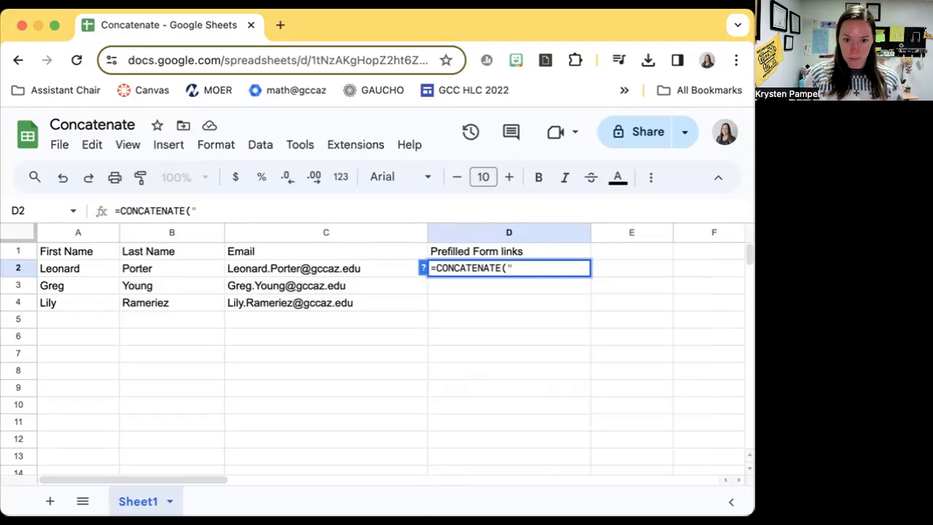
{"action": "key", "text": "super+v"}
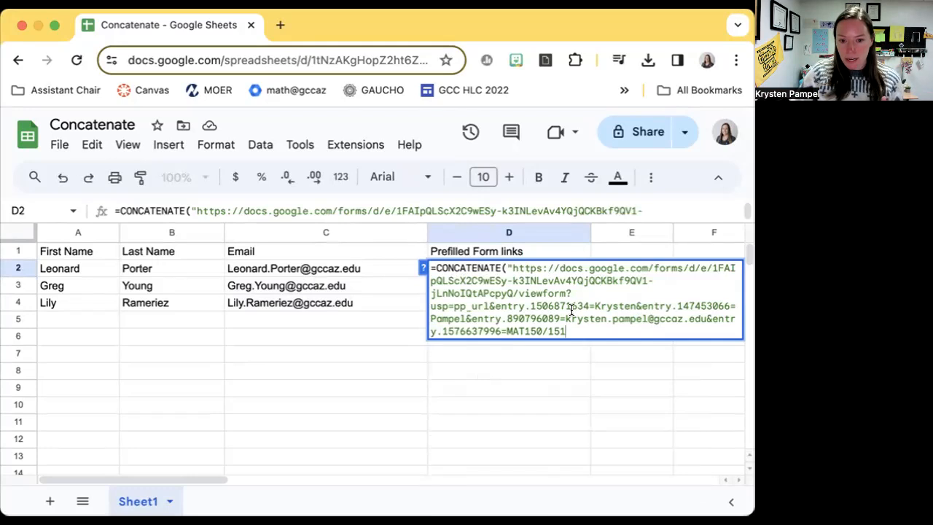
Remove everything after "entry.1506871634=" in the pasted link, close the quoted text and add A2 as the next argument
{"action": "left_click_drag", "start_coordinate": [595, 307], "coordinate": [596, 328]}
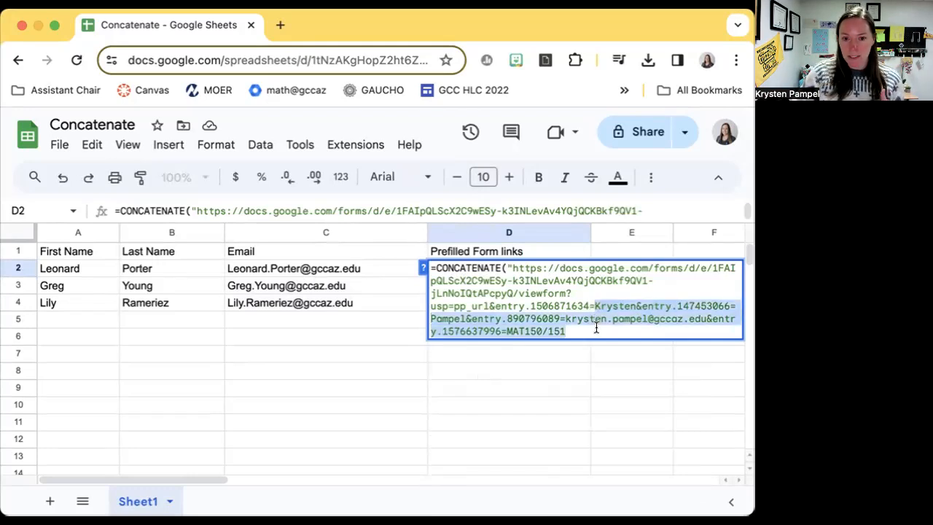
{"action": "key", "text": "BackSpace"}
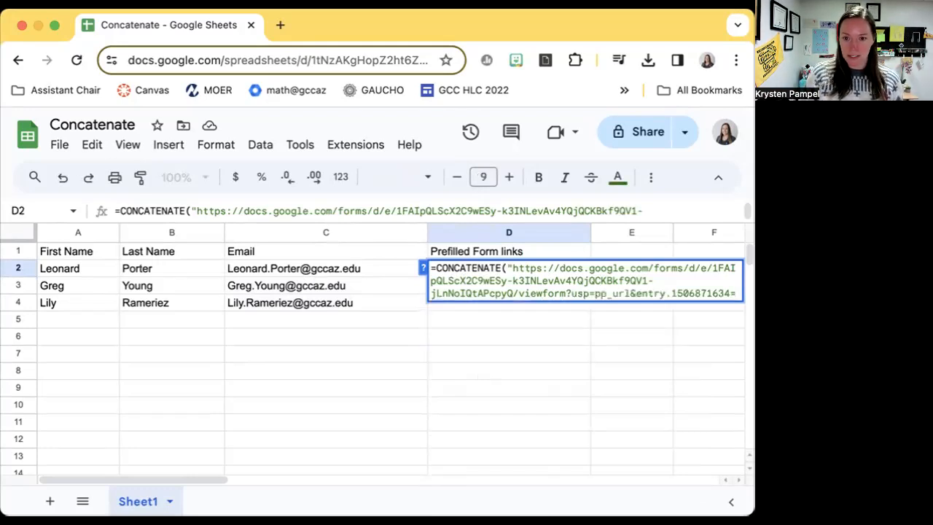
{"action": "type", "text": "\""}
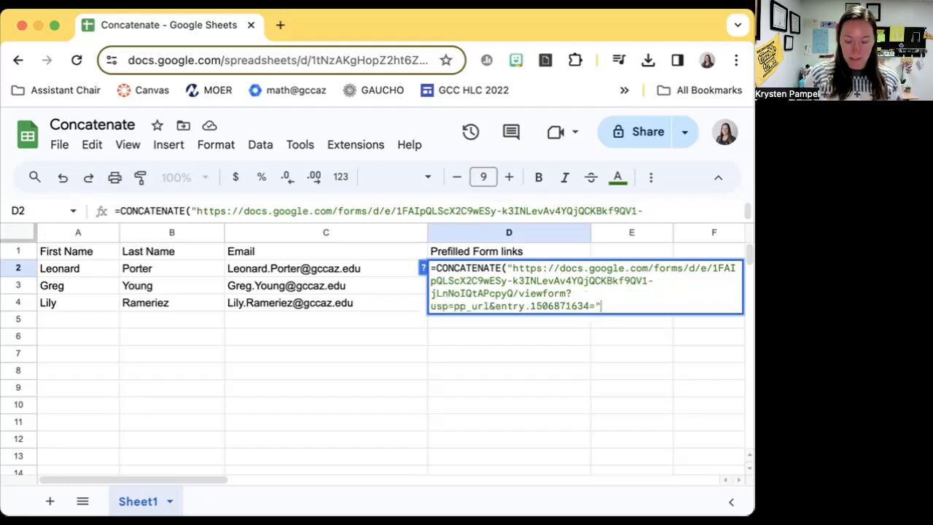
{"action": "type", "text": ","}
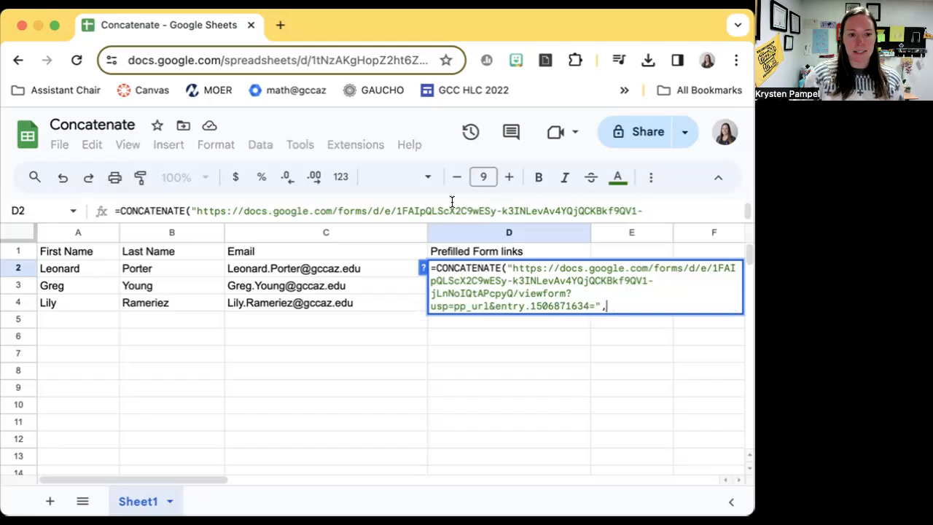
{"action": "left_click", "coordinate": [73, 269]}
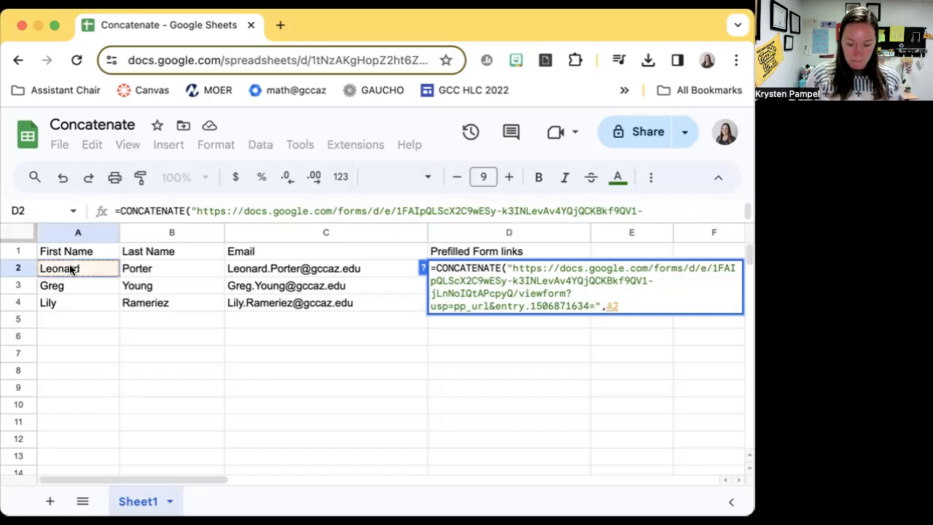
{"action": "type", "text": ","}
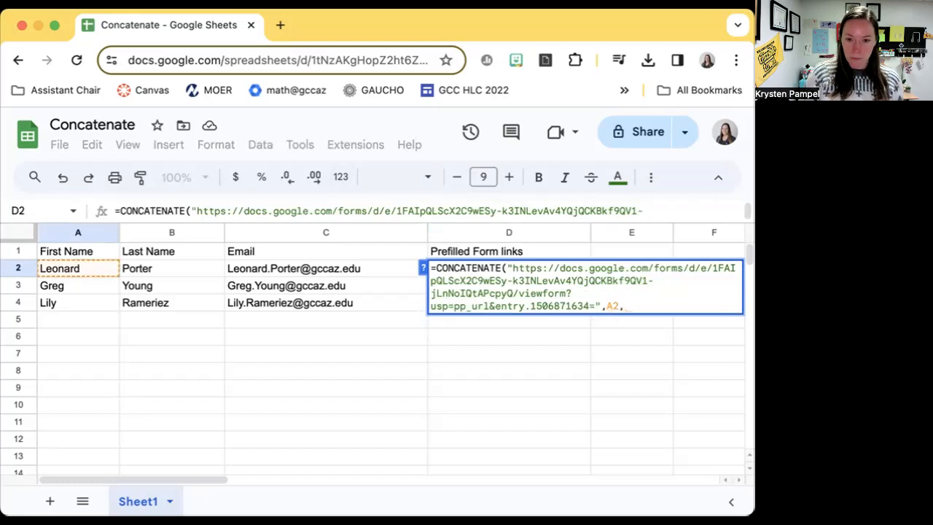
Paste the form link again as a new quoted argument after A2 and trim its beginning so it starts at "&entry.147453066="
{"action": "type", "text": "\""}
{"action": "key", "text": "super+v"}
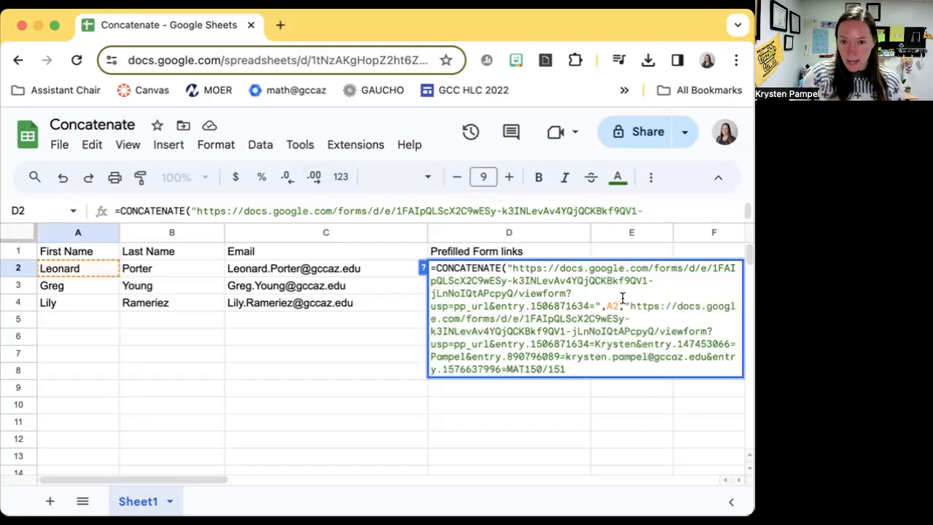
{"action": "left_click_drag", "start_coordinate": [630, 305], "coordinate": [633, 343]}
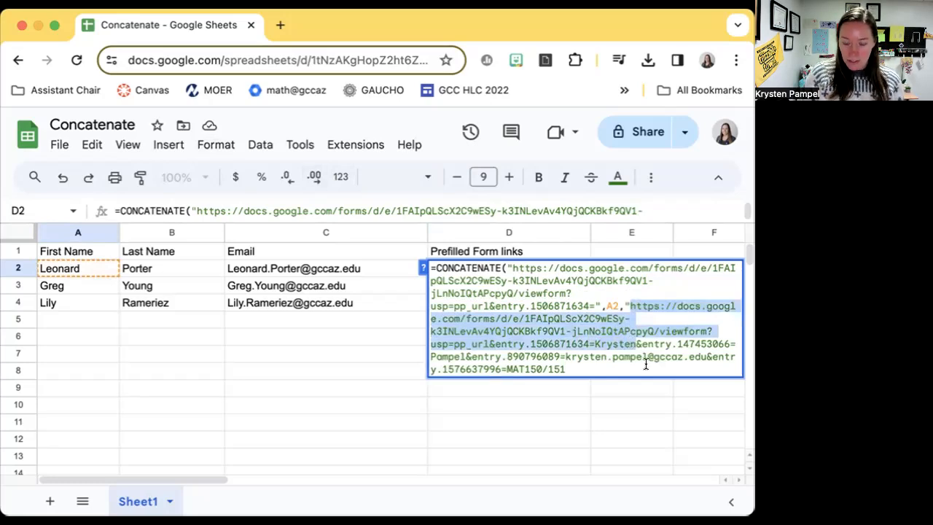
{"action": "key", "text": "BackSpace"}
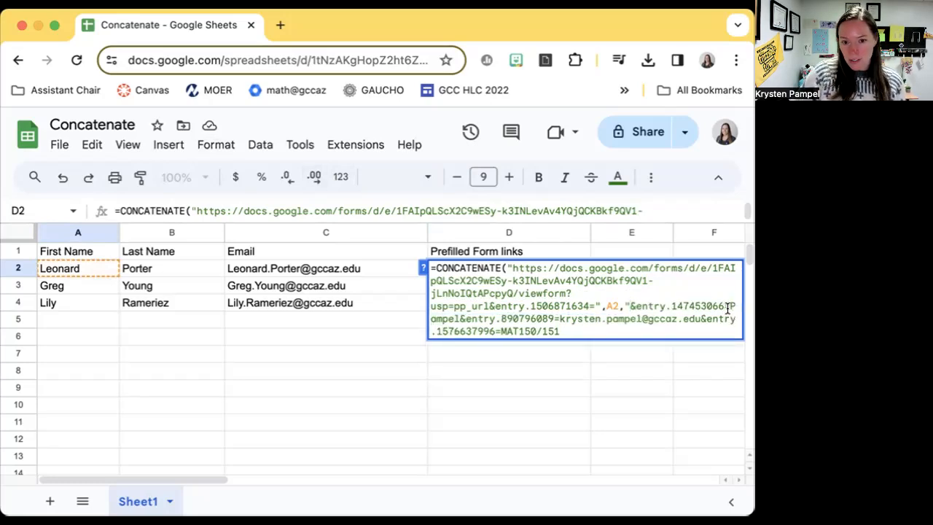
Delete the sample last name and everything after it following "&entry.147453066=", close the quoted text and add B2 as the next argument
{"action": "left_click_drag", "start_coordinate": [462, 319], "coordinate": [445, 318]}
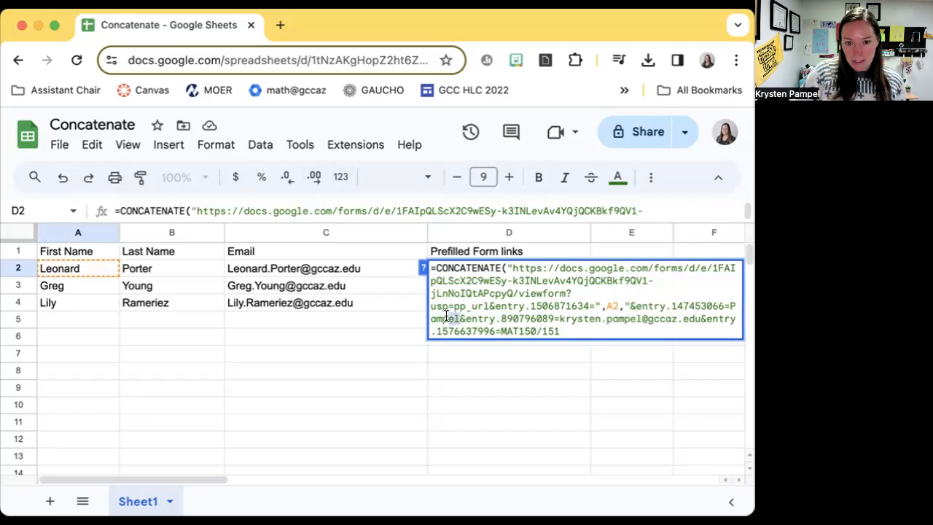
{"action": "left_click_drag", "start_coordinate": [732, 306], "coordinate": [729, 321]}
{"action": "key", "text": "BackSpace"}
{"action": "type", "text": "\","}
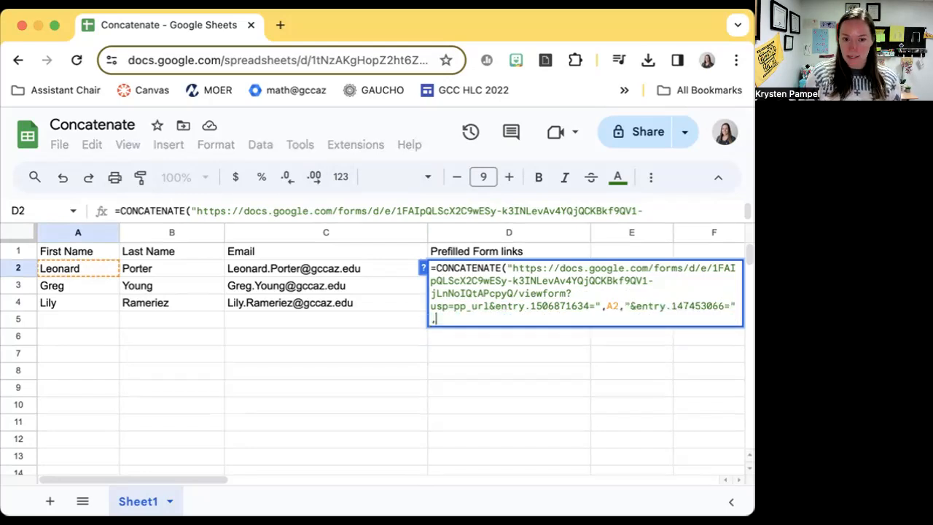
{"action": "left_click", "coordinate": [183, 267]}
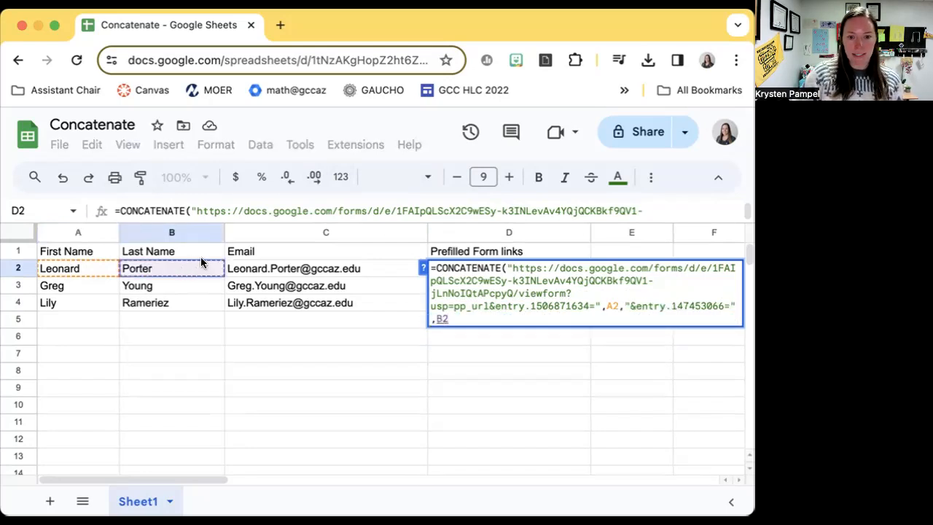
{"action": "type", "text": ","}
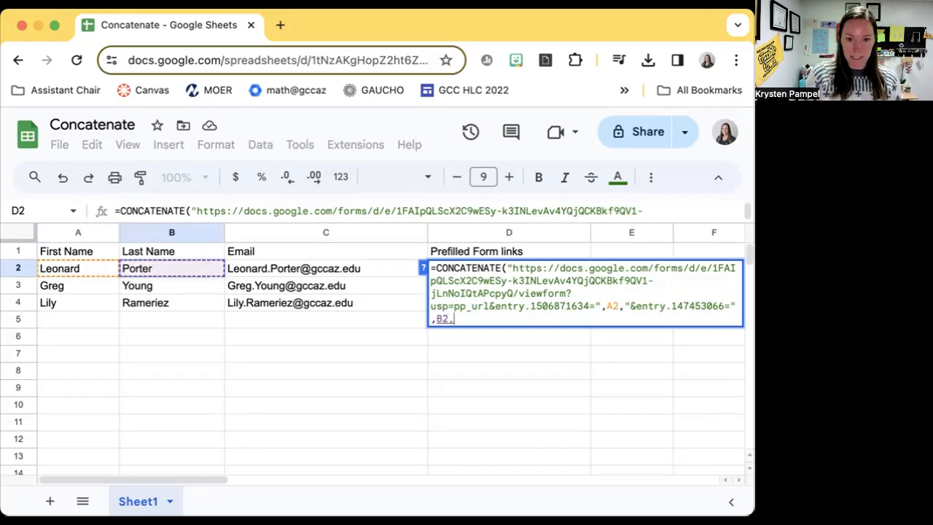
Paste the form link once more as a quoted argument after B2 and trim its beginning so it starts at "&entry.890796089="
{"action": "type", "text": "\""}
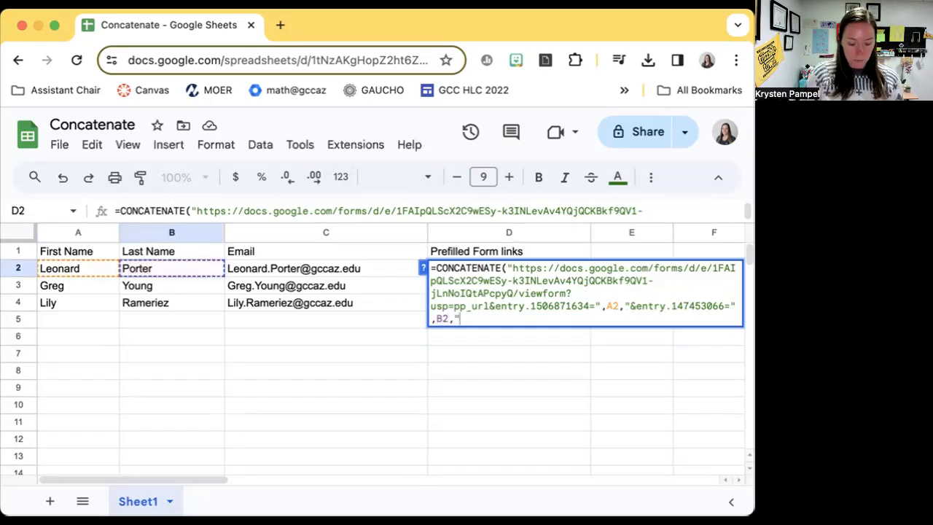
{"action": "key", "text": "super+v"}
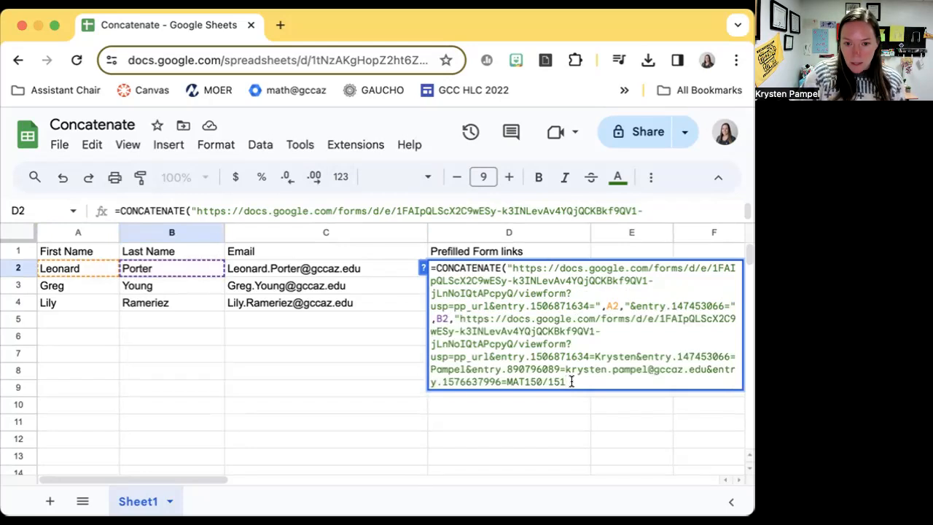
{"action": "left_click_drag", "start_coordinate": [471, 369], "coordinate": [462, 318]}
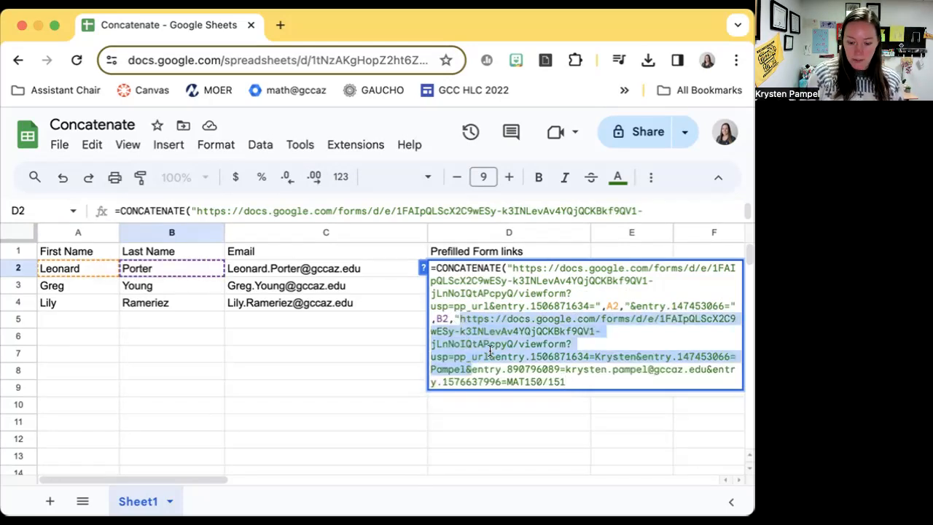
{"action": "key", "text": "BackSpace"}
{"action": "type", "text": "&"}
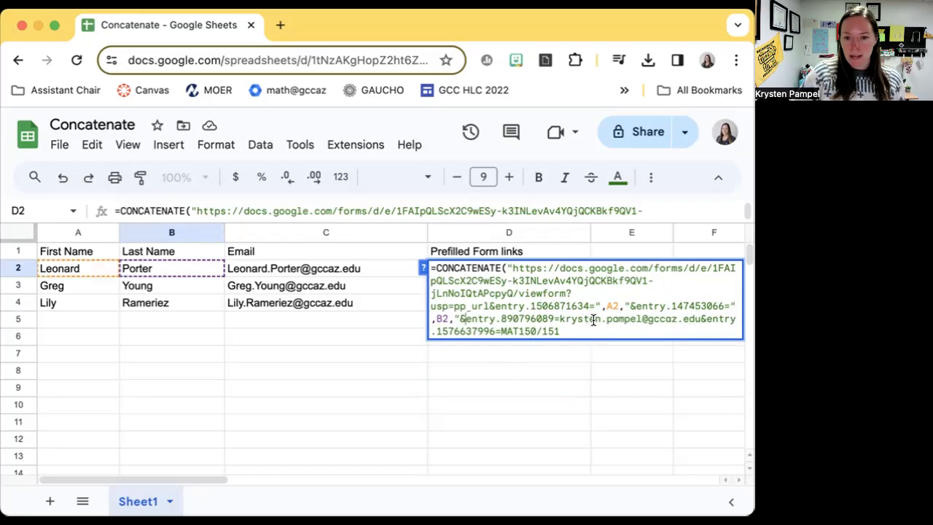
Delete the sample email and everything after it following "&entry.890796089=", close the quoted text and add C2 as the next argument
{"action": "left_click_drag", "start_coordinate": [559, 318], "coordinate": [559, 332]}
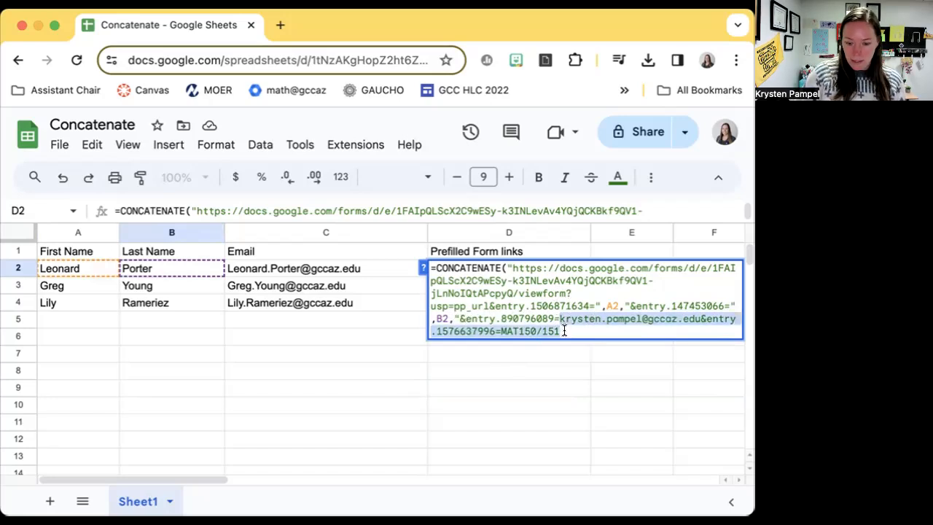
{"action": "key", "text": "BackSpace"}
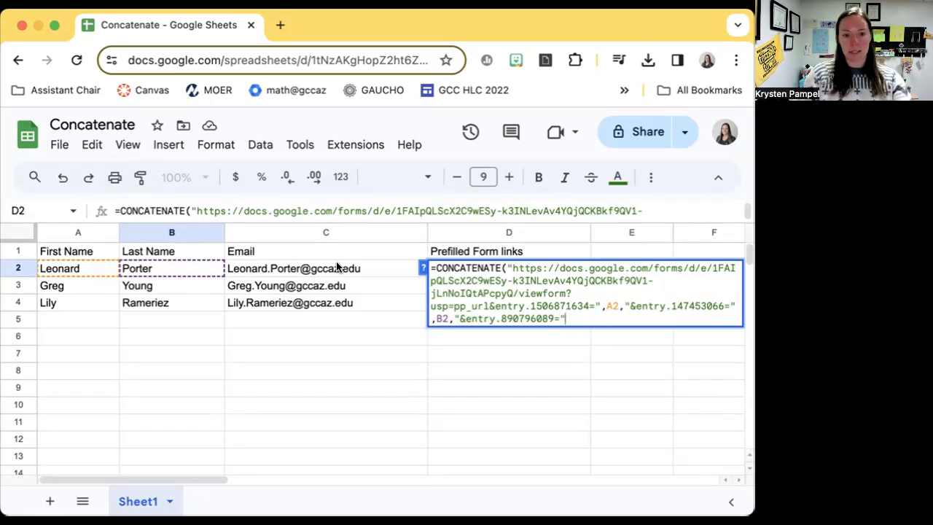
{"action": "mouse_move", "coordinate": [323, 277]}
{"action": "type", "text": ","}
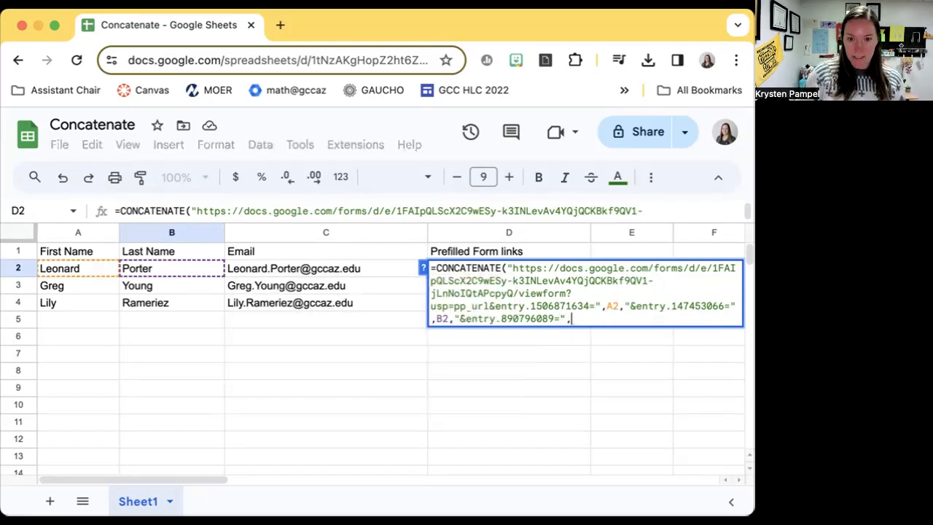
{"action": "left_click", "coordinate": [357, 268]}
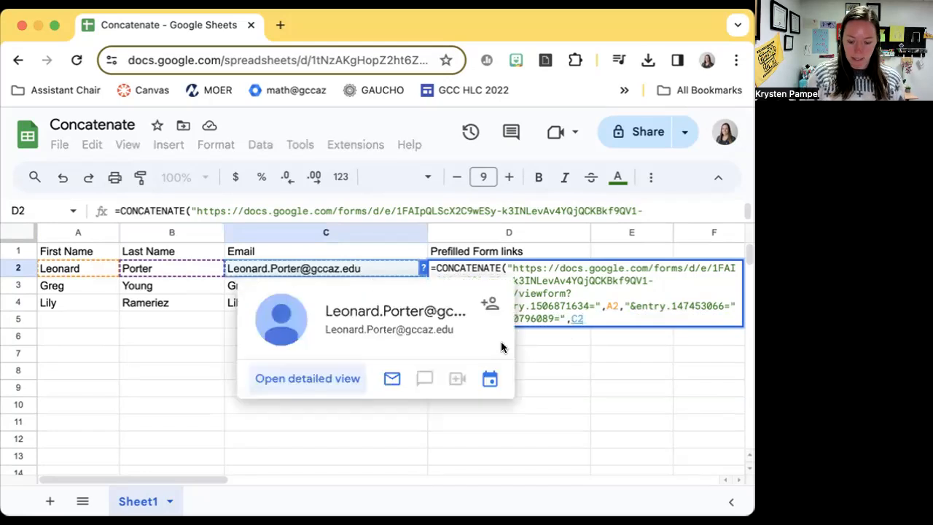
Close the CONCATENATE formula's parenthesis, enter it in D2 and accept the suggested autofill for D3 and D4
{"action": "type", "text": ")"}
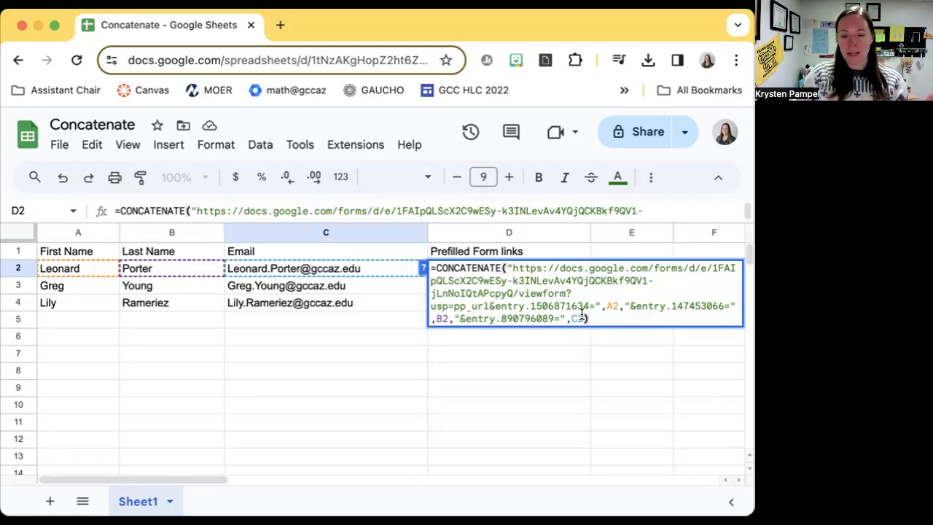
{"action": "key", "text": "Return"}
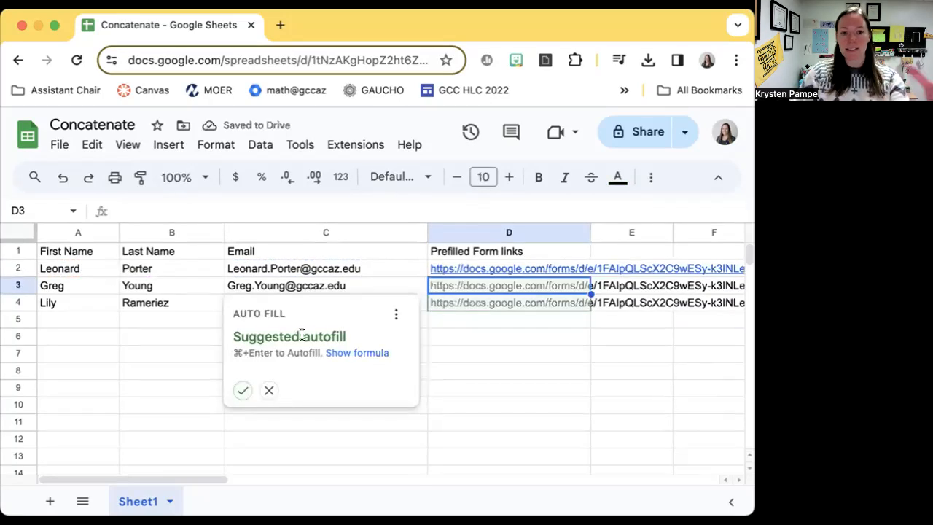
{"action": "left_click", "coordinate": [240, 394]}
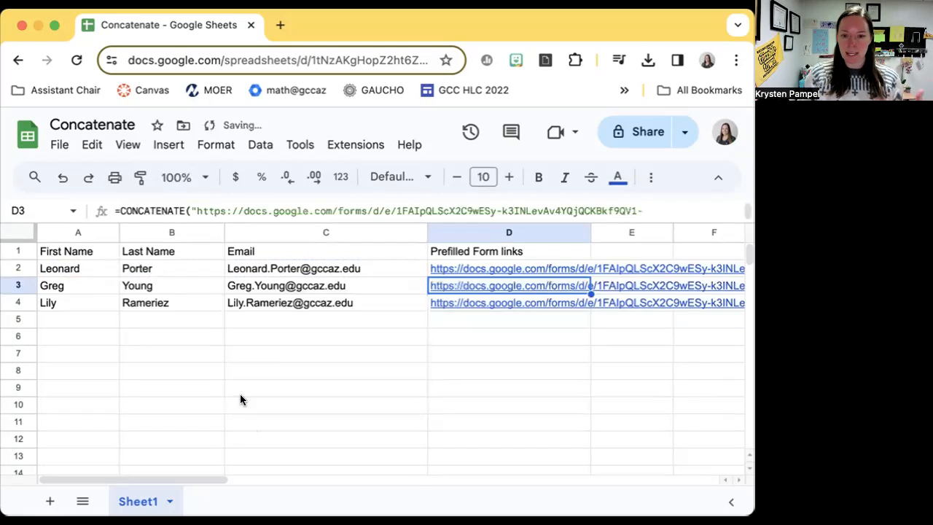
Open the prefilled form link from D2, and return to the spreadsheet to view the name and email columns for row 2
{"action": "left_click_drag", "start_coordinate": [214, 477], "coordinate": [283, 477]}
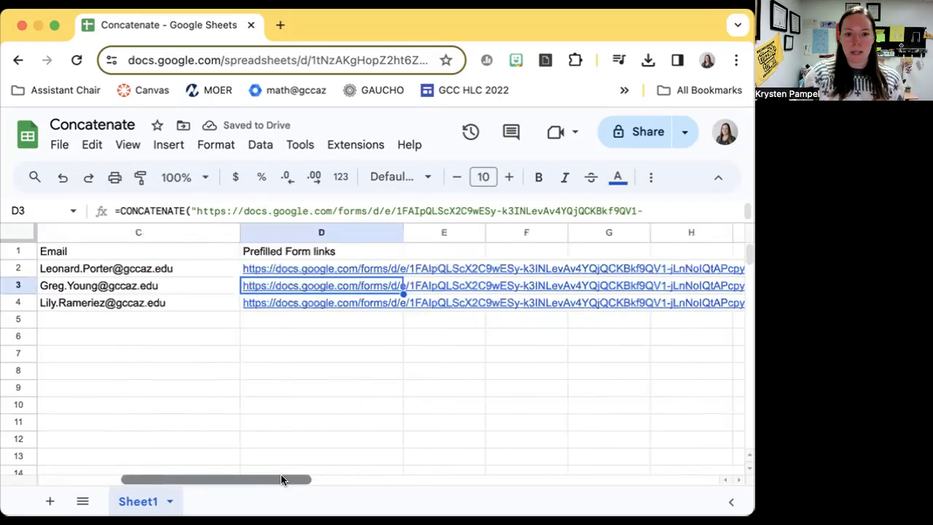
{"action": "left_click", "coordinate": [341, 270]}
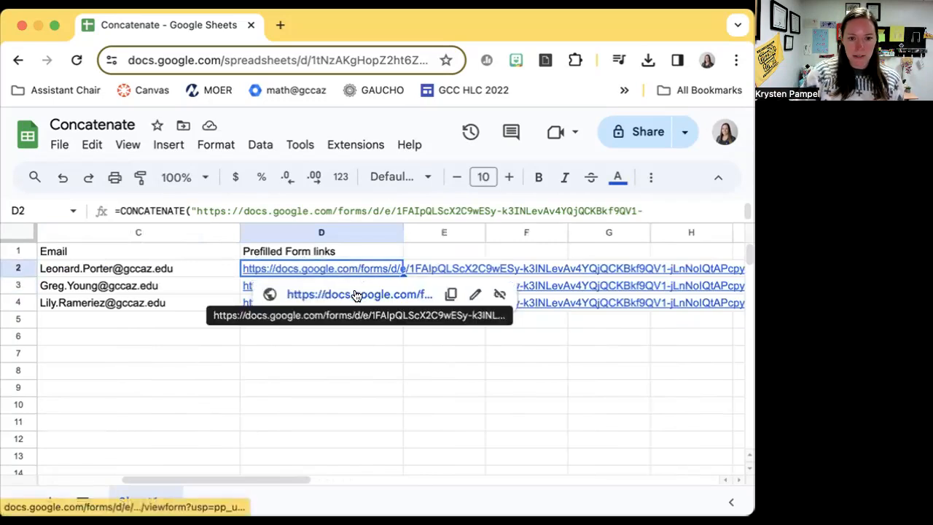
{"action": "left_click", "coordinate": [356, 294]}
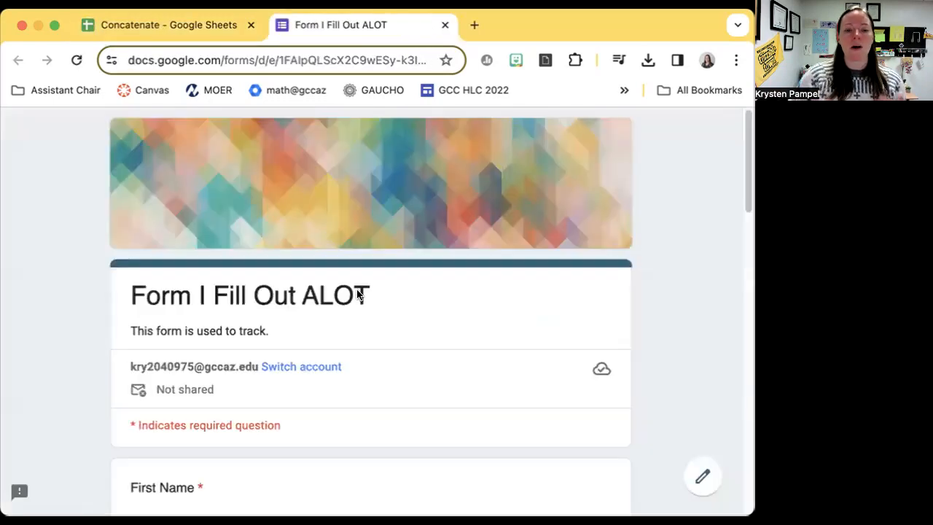
{"action": "left_click", "coordinate": [174, 25]}
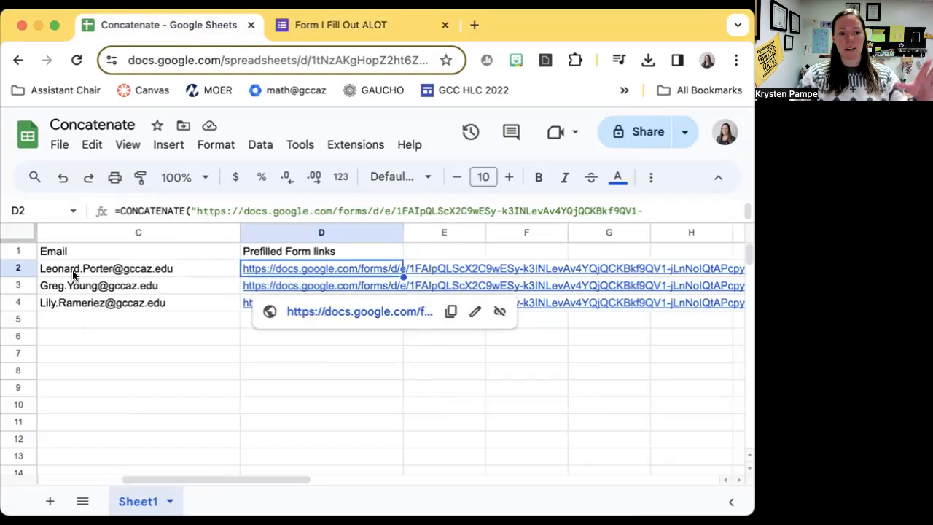
{"action": "scroll", "coordinate": [175, 274], "scroll_direction": "left", "scroll_amount": 5}
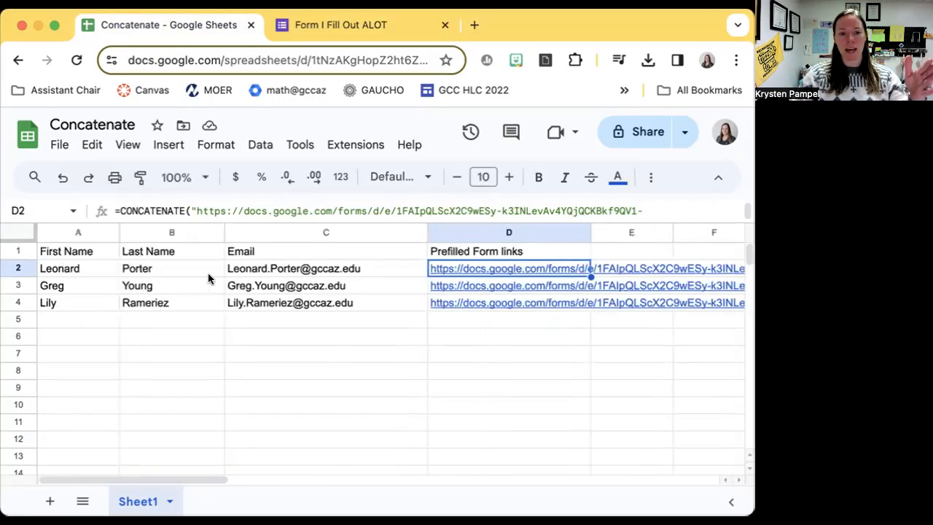
Check the First Name, Last Name and Email answers in the opened form against row 2, and return to the spreadsheet
{"action": "left_click", "coordinate": [333, 27]}
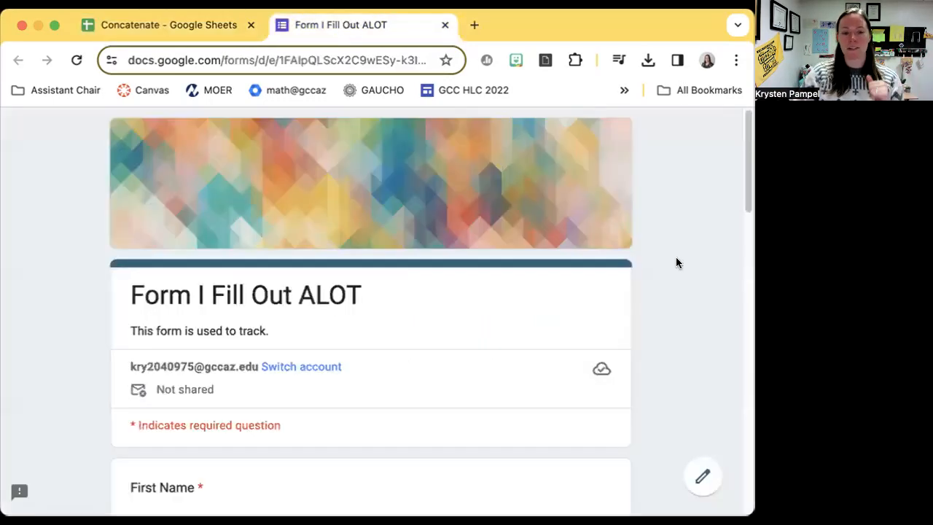
{"action": "scroll", "coordinate": [676, 259], "scroll_direction": "down", "scroll_amount": 5}
{"action": "scroll", "coordinate": [676, 262], "scroll_direction": "down", "scroll_amount": 3}
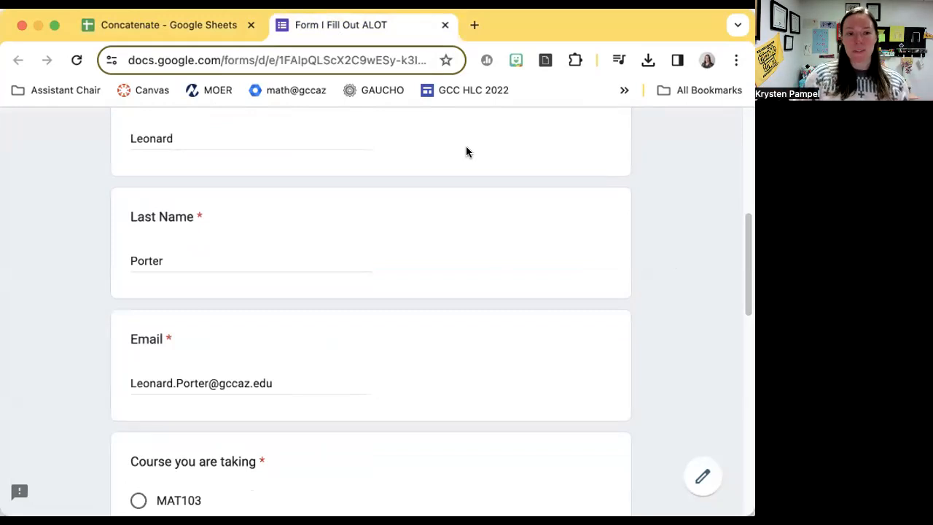
{"action": "left_click", "coordinate": [173, 26]}
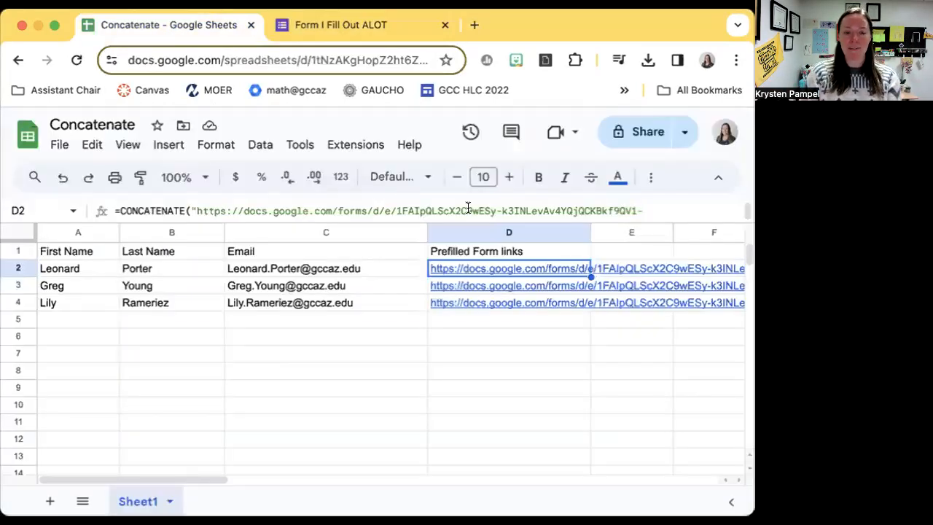